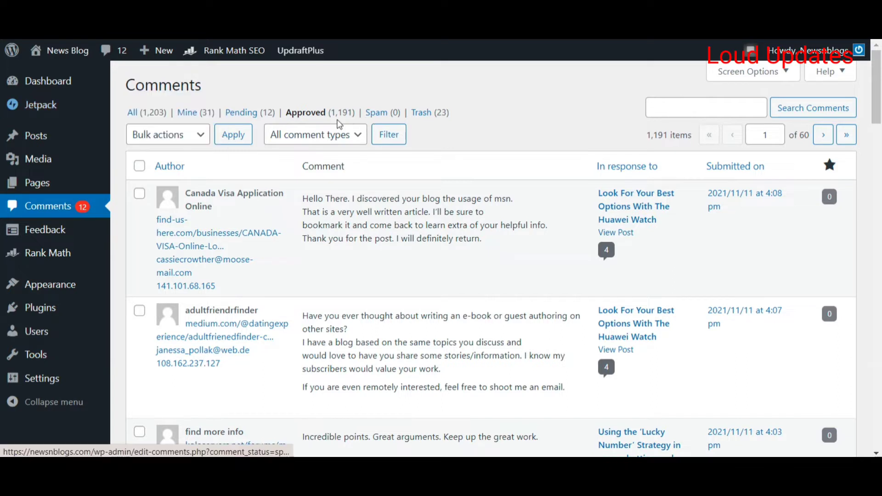
{"action": "left_click_drag", "start_coordinate": [361, 110], "coordinate": [349, 124]}
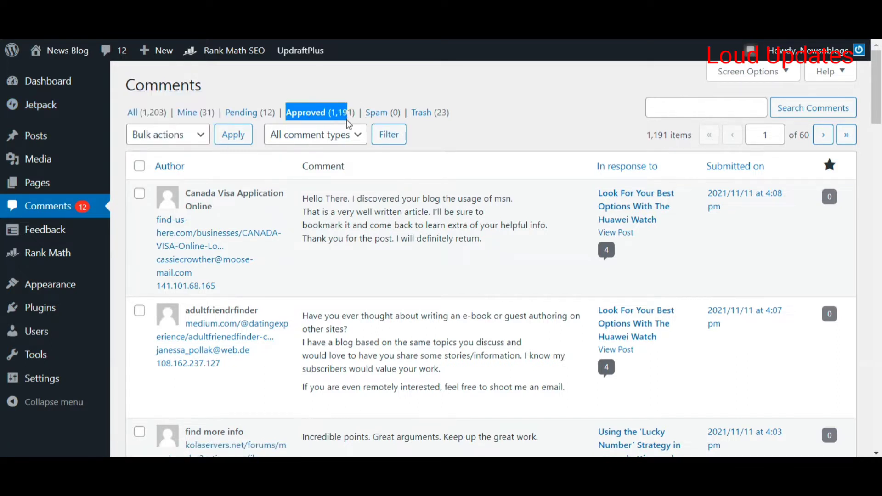
{"action": "left_click", "coordinate": [340, 90]}
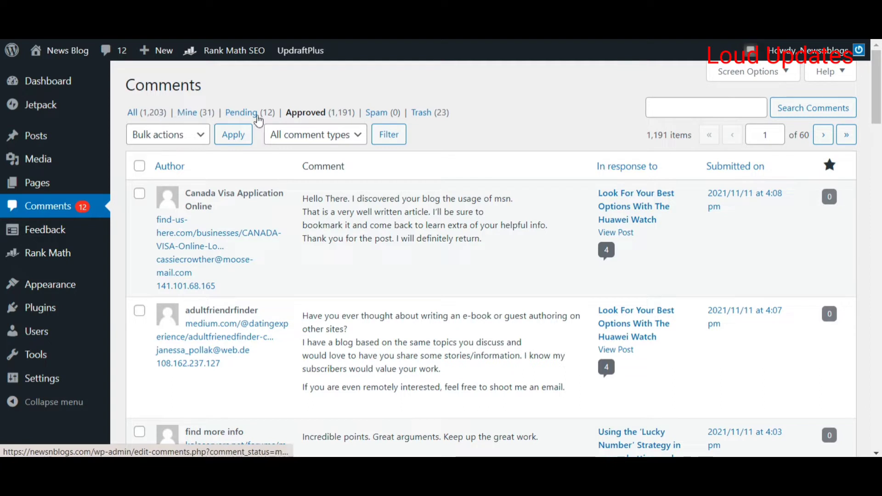
{"action": "double_click", "coordinate": [354, 97]}
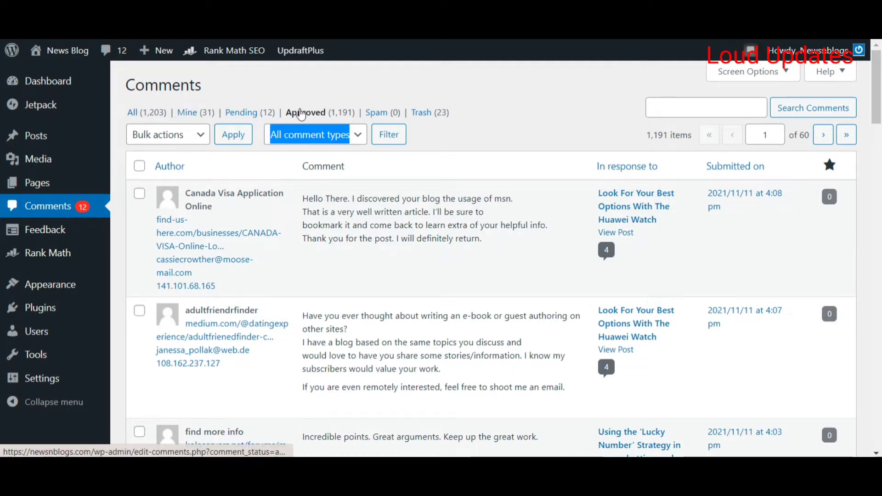
{"action": "left_click", "coordinate": [299, 94]}
{"action": "left_click_drag", "start_coordinate": [283, 106], "coordinate": [444, 111]}
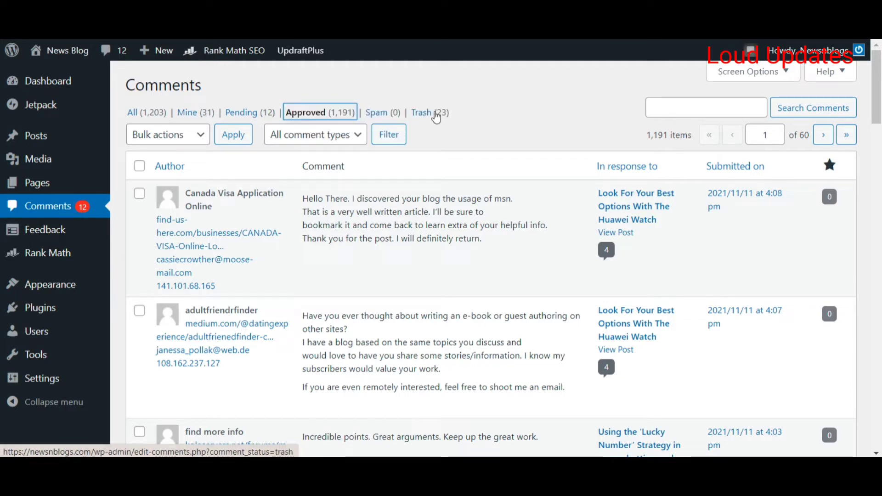
Open the trashed comments and permanently delete all of them
{"action": "left_click", "coordinate": [436, 114]}
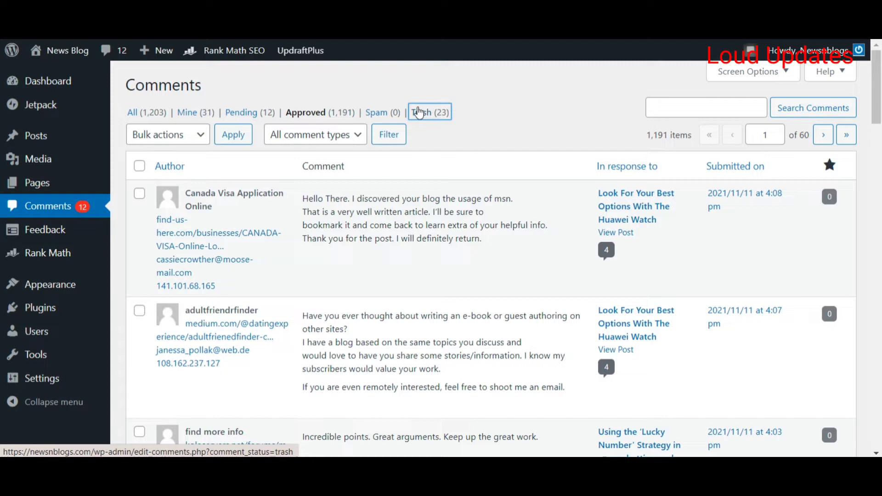
{"action": "left_click", "coordinate": [419, 113]}
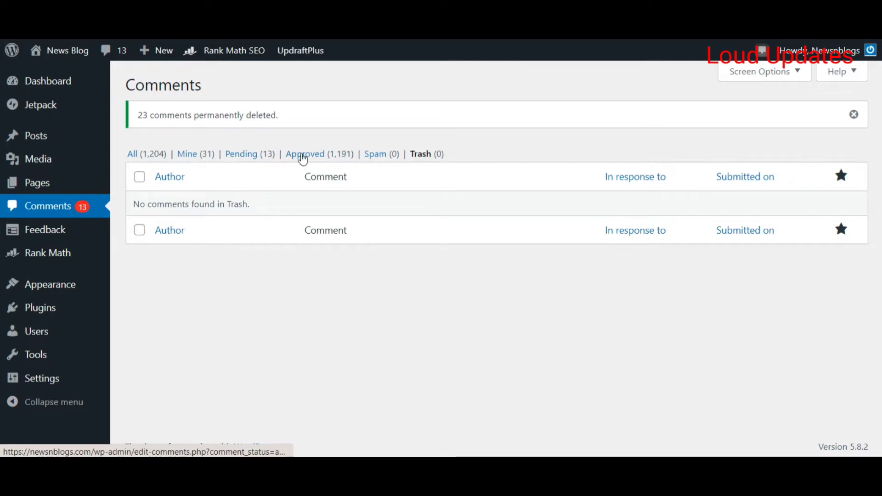
Open the list of approved comments and select every comment on its first page
{"action": "left_click", "coordinate": [302, 155]}
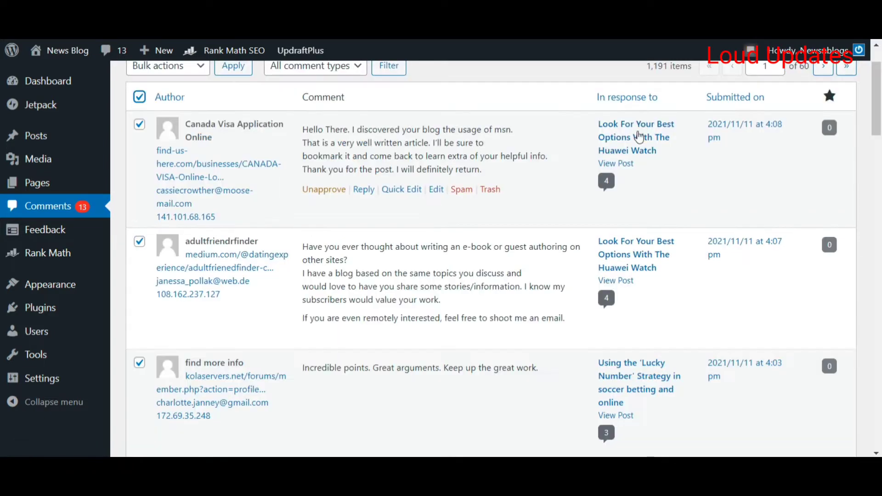
{"action": "scroll", "coordinate": [804, 99], "scroll_direction": "up", "scroll_amount": 2}
{"action": "left_click_drag", "start_coordinate": [770, 134], "coordinate": [762, 134]}
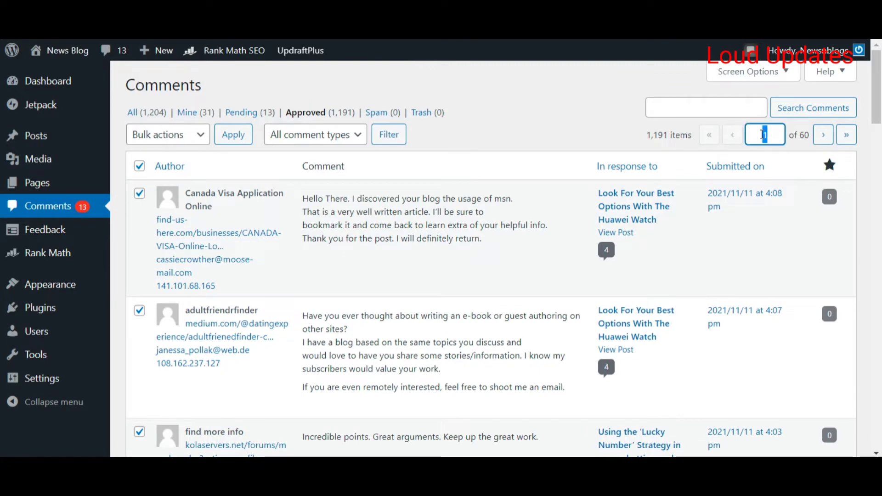
Examine the selected comments on the first page and the page navigation at the end of the list
{"action": "scroll", "coordinate": [826, 130], "scroll_direction": "down", "scroll_amount": 20}
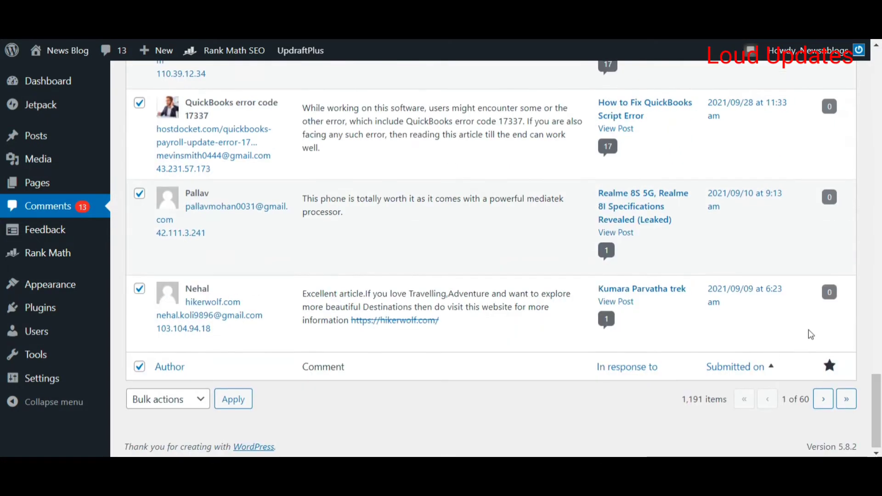
{"action": "left_click_drag", "start_coordinate": [783, 399], "coordinate": [808, 399]}
{"action": "left_click", "coordinate": [735, 417]}
{"action": "scroll", "coordinate": [547, 236], "scroll_direction": "up", "scroll_amount": 20}
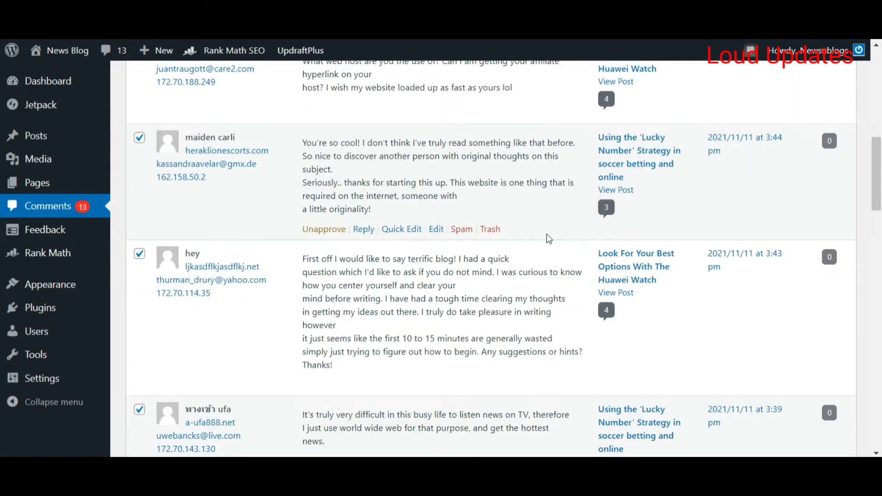
{"action": "left_click_drag", "start_coordinate": [875, 102], "coordinate": [881, 241]}
{"action": "scroll", "coordinate": [879, 241], "scroll_direction": "up", "scroll_amount": 10}
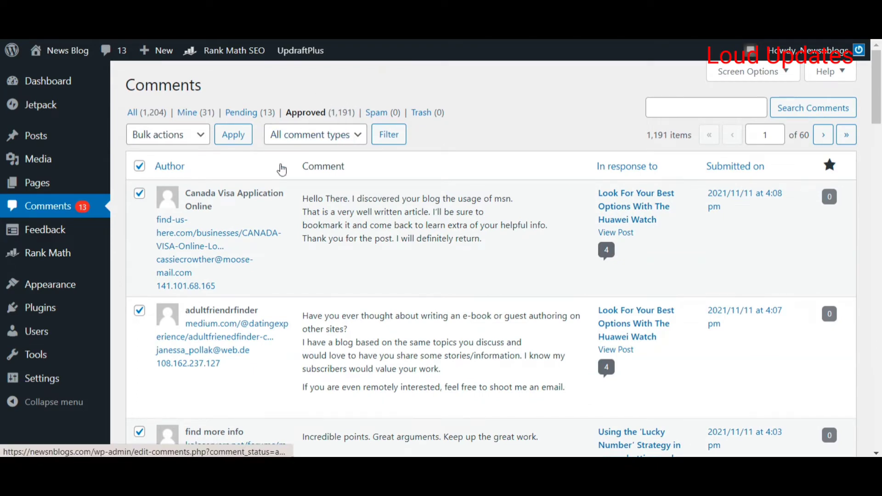
{"action": "left_click", "coordinate": [880, 198]}
{"action": "left_click_drag", "start_coordinate": [880, 199], "coordinate": [879, 153]}
{"action": "scroll", "coordinate": [690, 151], "scroll_direction": "up", "scroll_amount": 2}
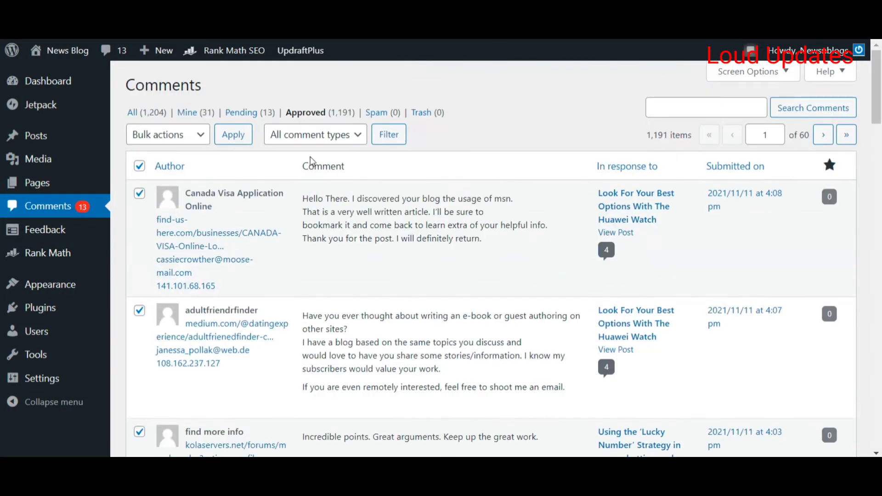
Clear the comment selection and set the number of items per page to 100 in the screen options
{"action": "left_click", "coordinate": [139, 166]}
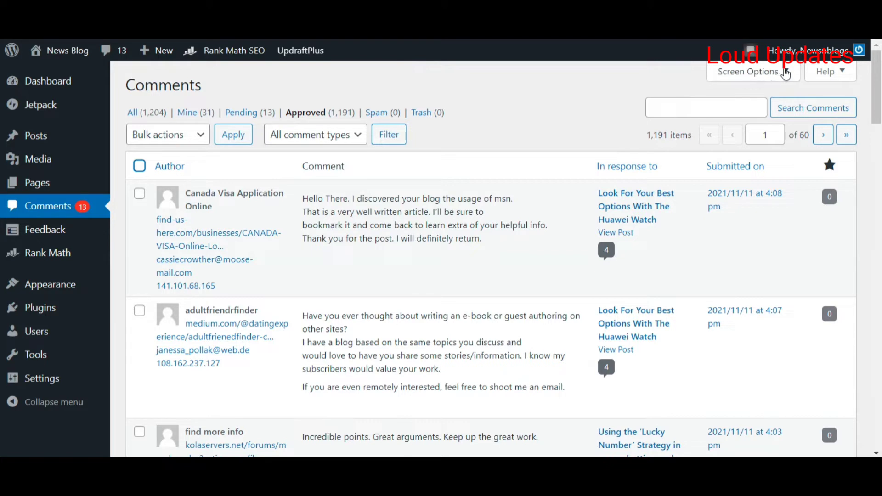
{"action": "left_click", "coordinate": [783, 74]}
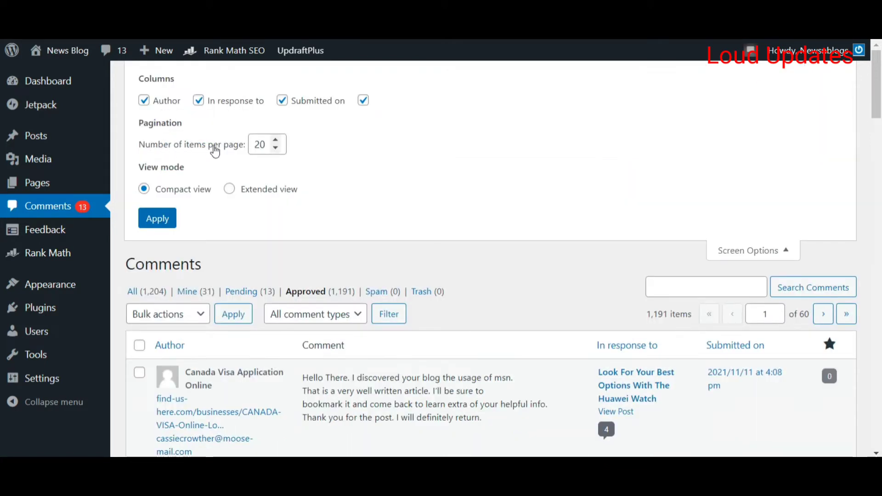
{"action": "left_click", "coordinate": [275, 148]}
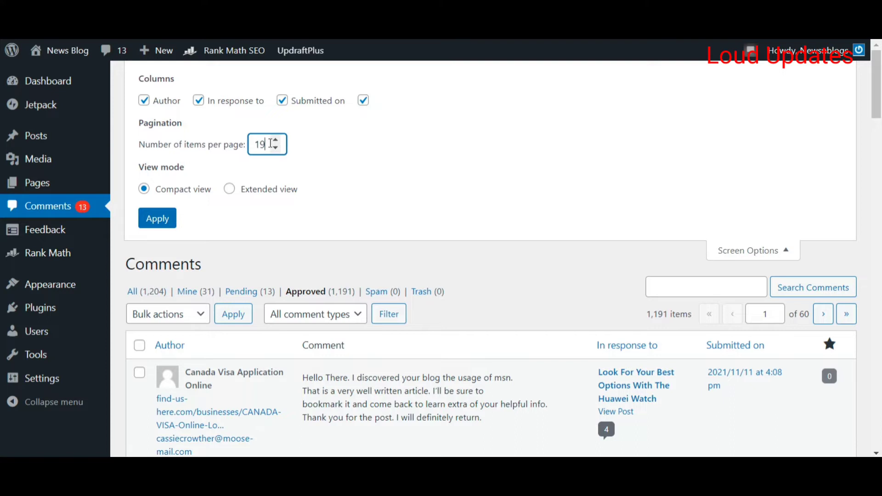
{"action": "double_click", "coordinate": [265, 142]}
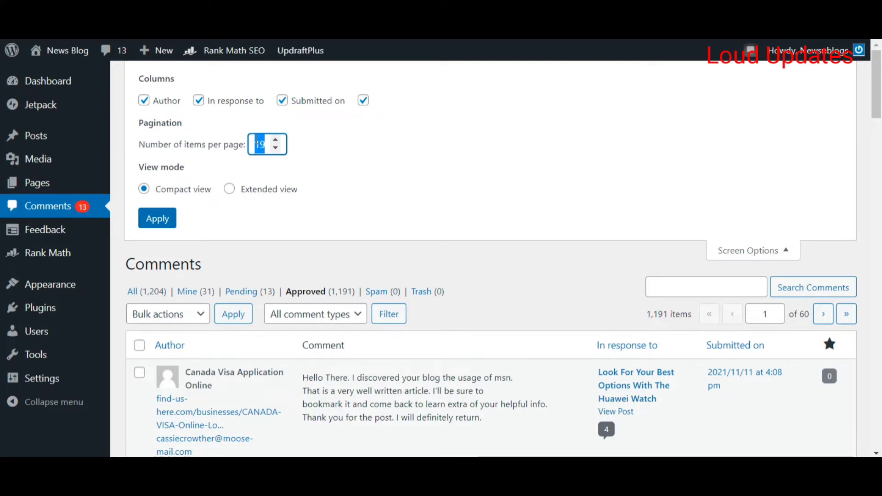
{"action": "type", "text": "1"}
{"action": "double_click", "coordinate": [262, 144]}
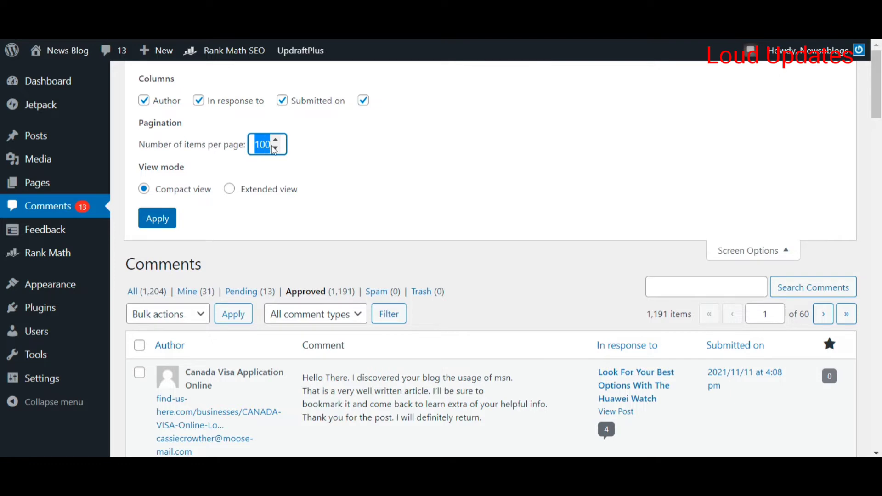
{"action": "left_click", "coordinate": [397, 163]}
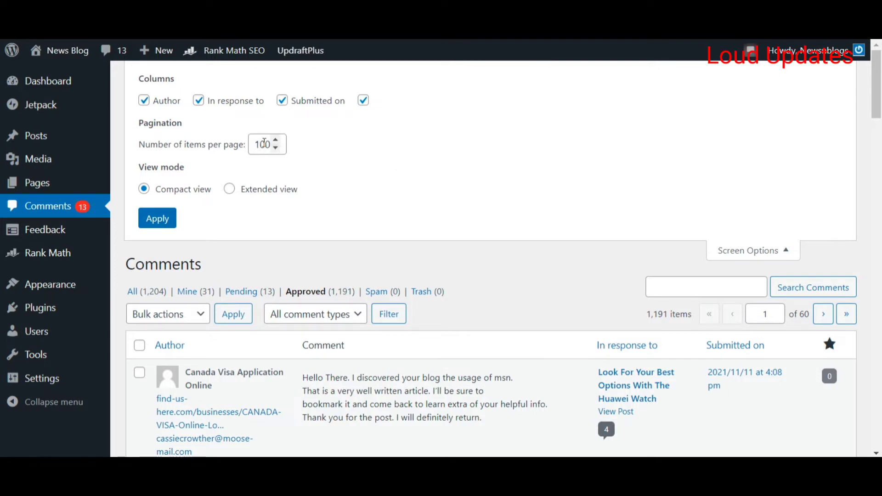
{"action": "left_click_drag", "start_coordinate": [253, 143], "coordinate": [268, 144]}
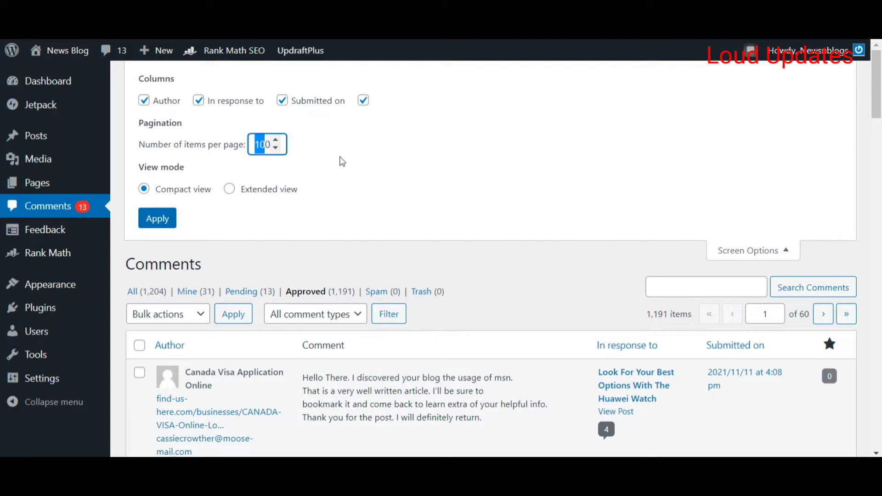
{"action": "left_click", "coordinate": [341, 162]}
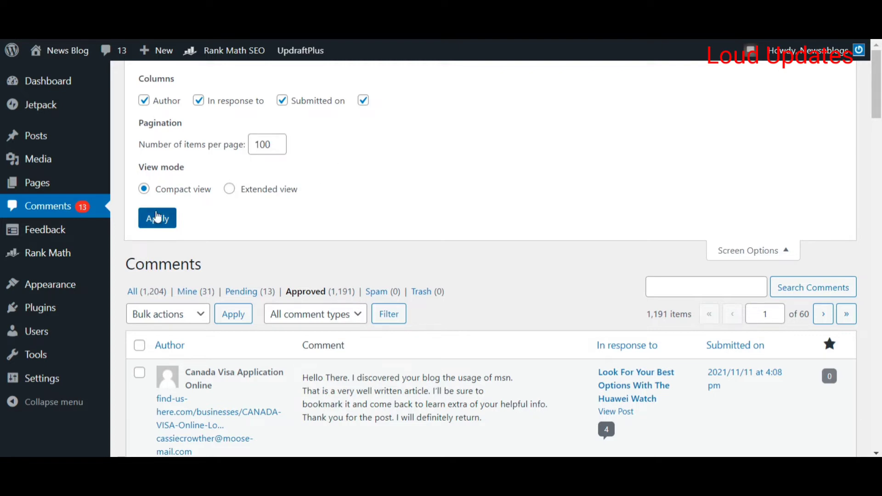
{"action": "left_click", "coordinate": [157, 217]}
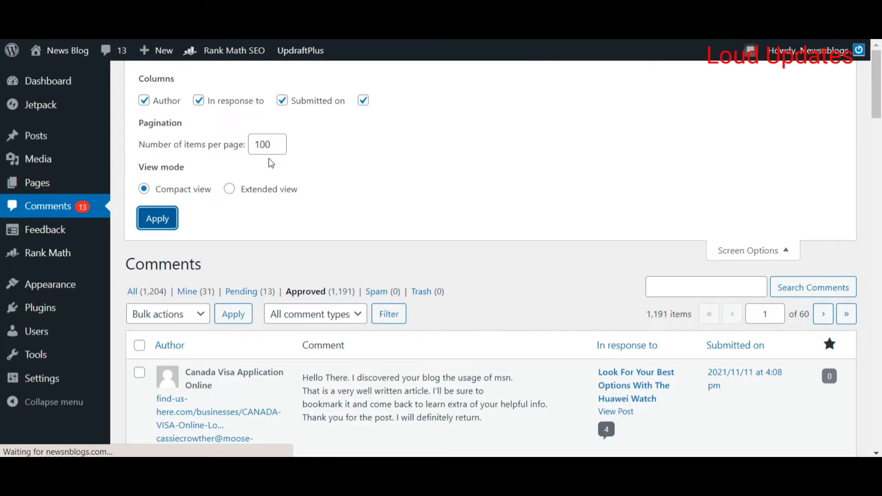
{"action": "left_click_drag", "start_coordinate": [789, 135], "coordinate": [810, 142]}
{"action": "left_click", "coordinate": [522, 127]}
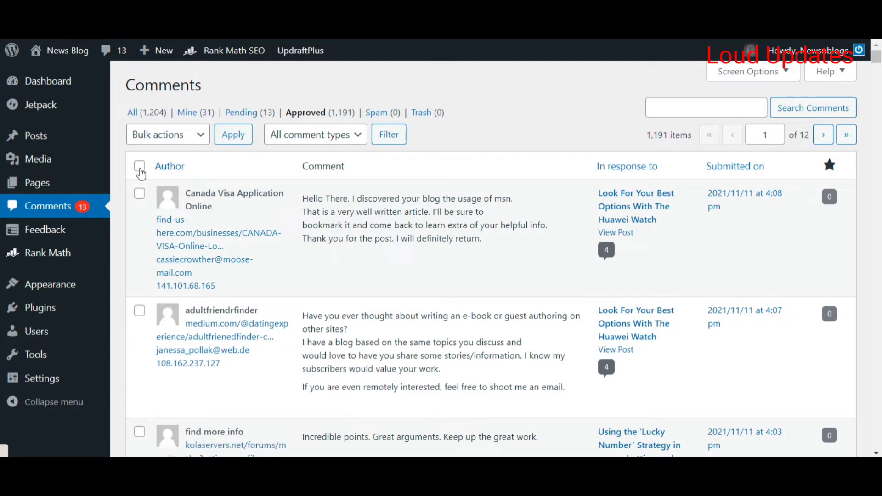
Select all approved comments on the first page and move them to the Trash in bulk
{"action": "left_click", "coordinate": [140, 168]}
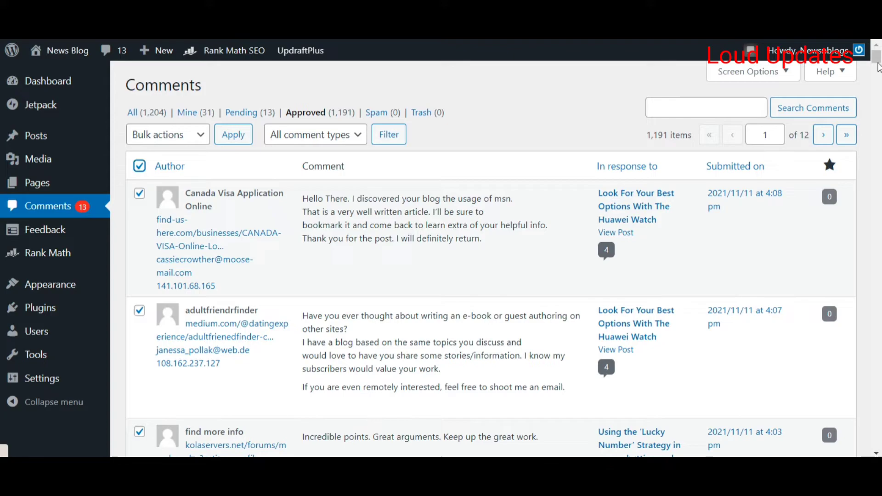
{"action": "mouse_move", "coordinate": [877, 59]}
{"action": "left_mouse_down"}
{"action": "mouse_move", "coordinate": [860, 288]}
{"action": "mouse_move", "coordinate": [863, 455]}
{"action": "mouse_move", "coordinate": [878, 58]}
{"action": "left_mouse_up"}
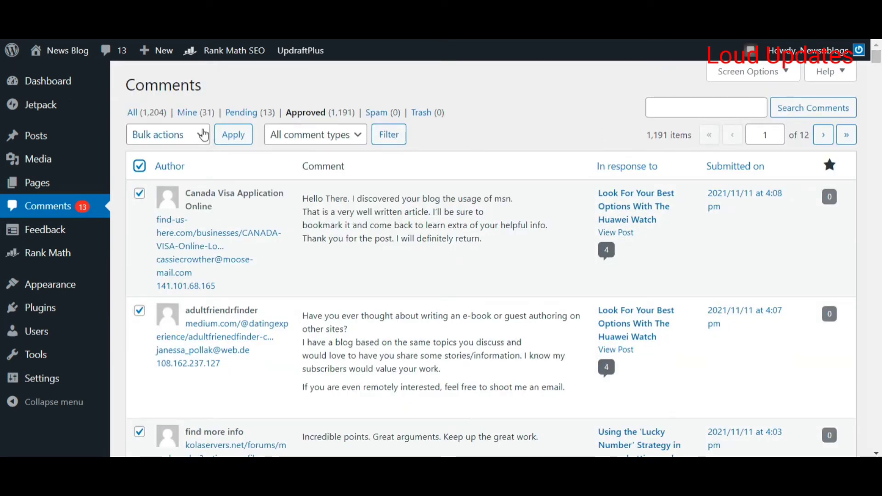
{"action": "left_click", "coordinate": [204, 134]}
{"action": "left_click", "coordinate": [192, 193]}
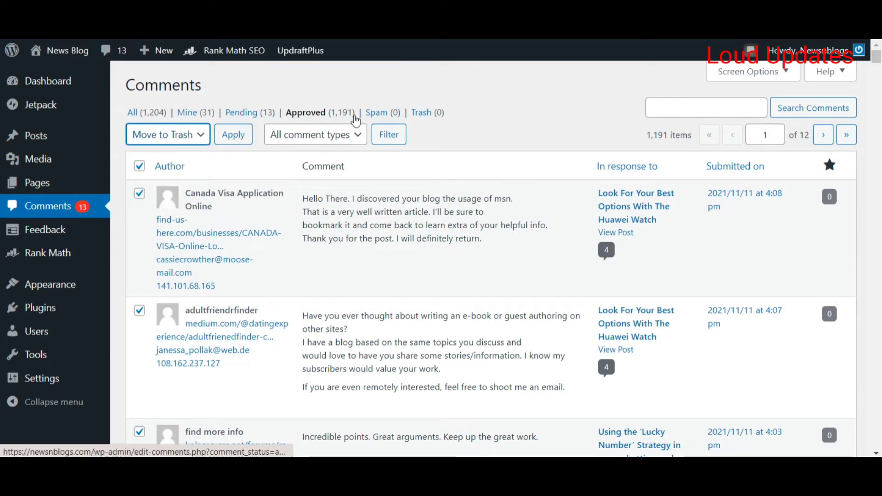
{"action": "left_click", "coordinate": [233, 146]}
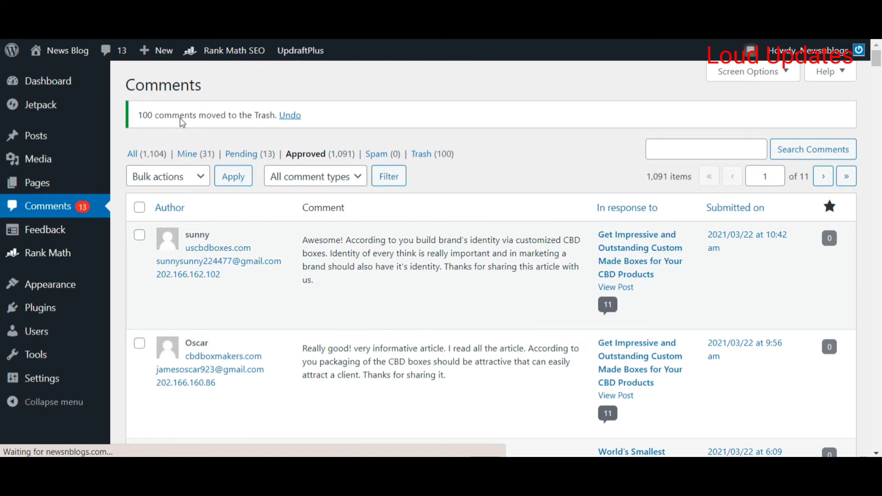
{"action": "left_click_drag", "start_coordinate": [138, 116], "coordinate": [321, 115]}
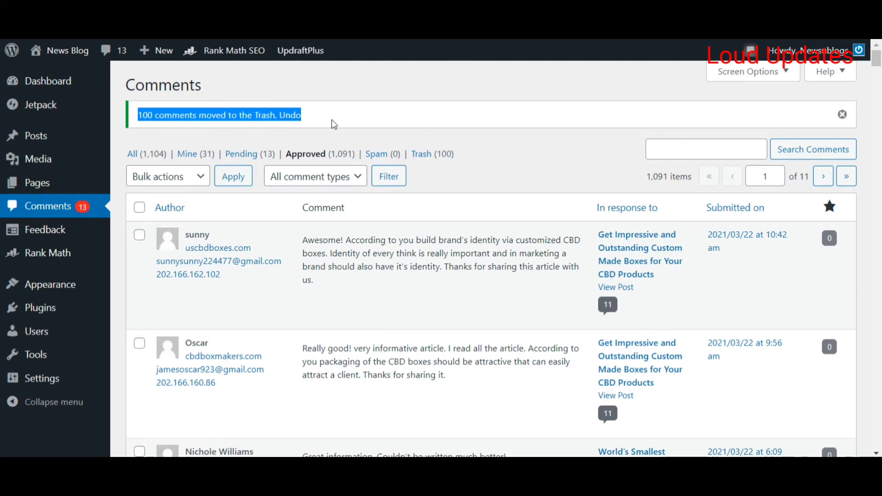
{"action": "left_click", "coordinate": [340, 95]}
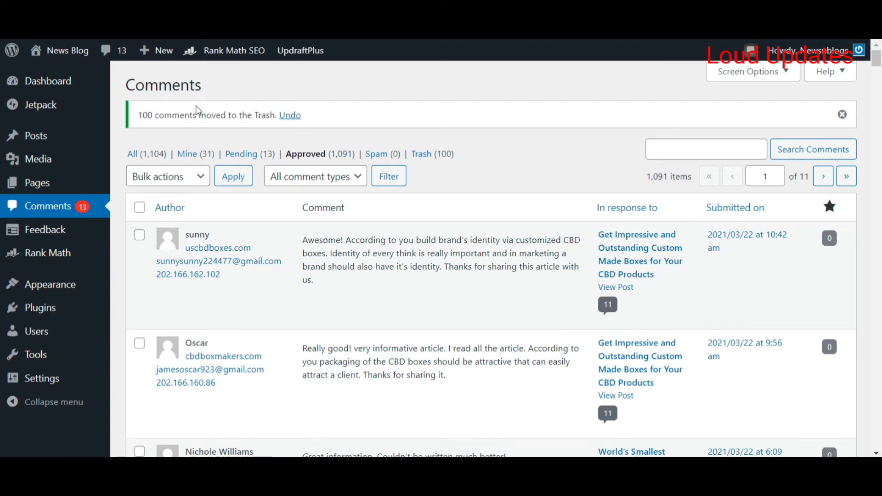
{"action": "left_click_drag", "start_coordinate": [137, 114], "coordinate": [322, 119]}
{"action": "left_click", "coordinate": [347, 94]}
{"action": "left_click_drag", "start_coordinate": [289, 149], "coordinate": [346, 149]}
{"action": "left_click", "coordinate": [514, 161]}
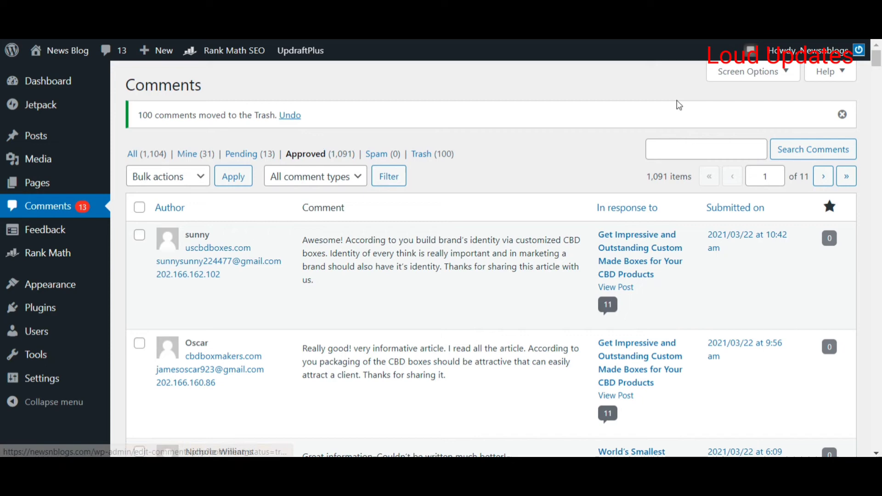
Check the number of items per page in the screen options and close them again
{"action": "left_click", "coordinate": [759, 73]}
{"action": "left_click", "coordinate": [761, 78]}
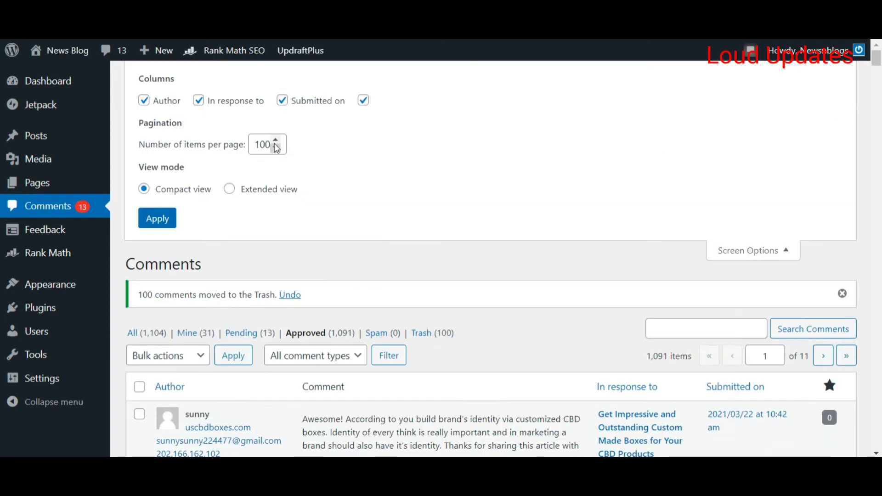
{"action": "left_click", "coordinate": [258, 144]}
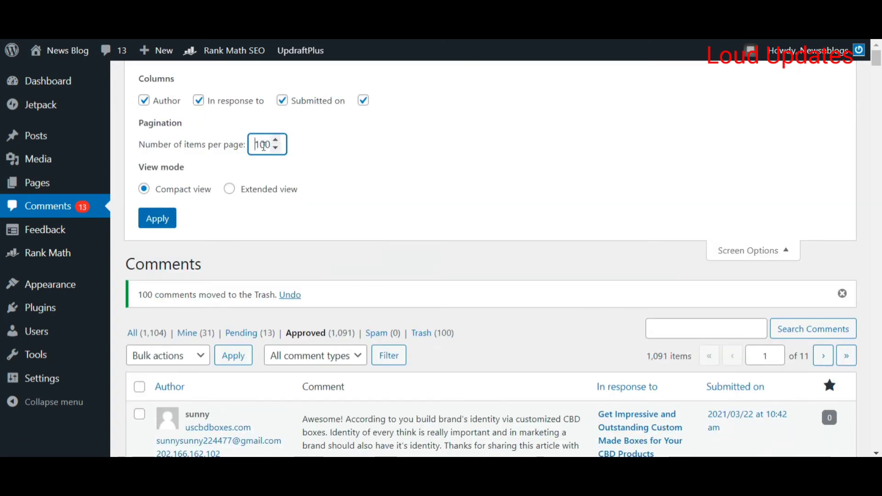
{"action": "left_click", "coordinate": [480, 256]}
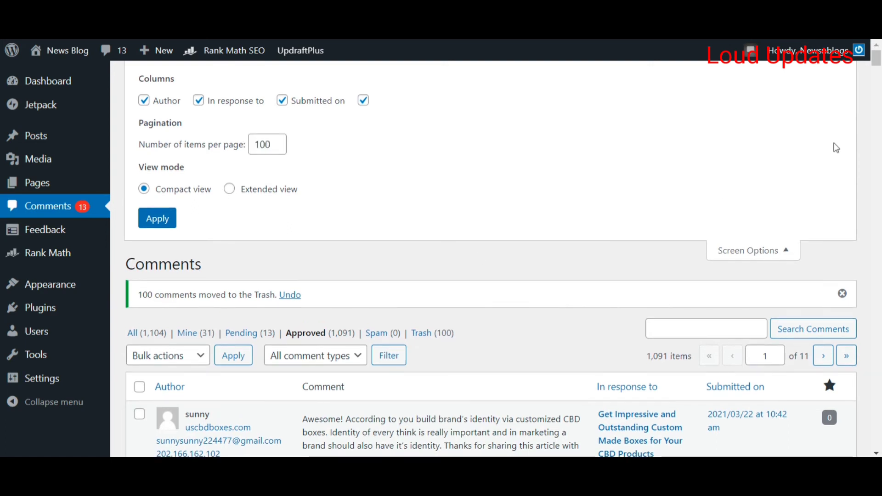
{"action": "left_click", "coordinate": [771, 250]}
{"action": "left_click_drag", "start_coordinate": [140, 115], "coordinate": [312, 122]}
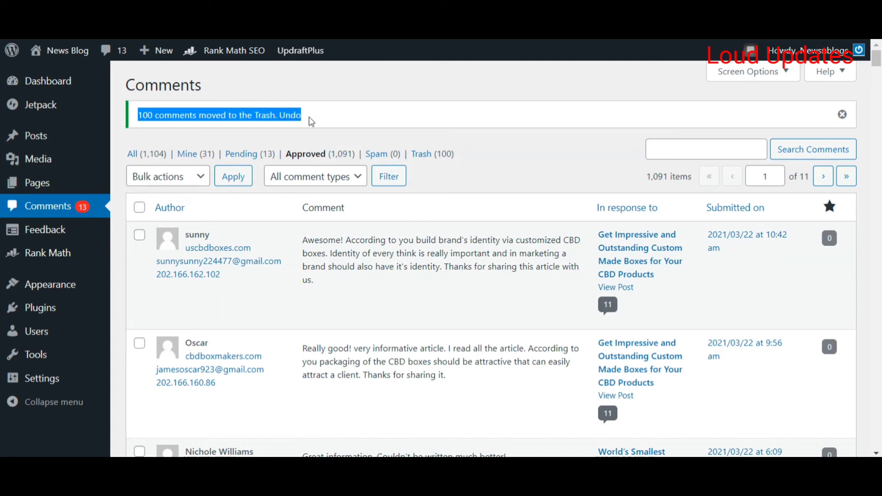
{"action": "left_click", "coordinate": [388, 108]}
{"action": "left_click_drag", "start_coordinate": [468, 154], "coordinate": [415, 158]}
{"action": "left_click", "coordinate": [431, 171]}
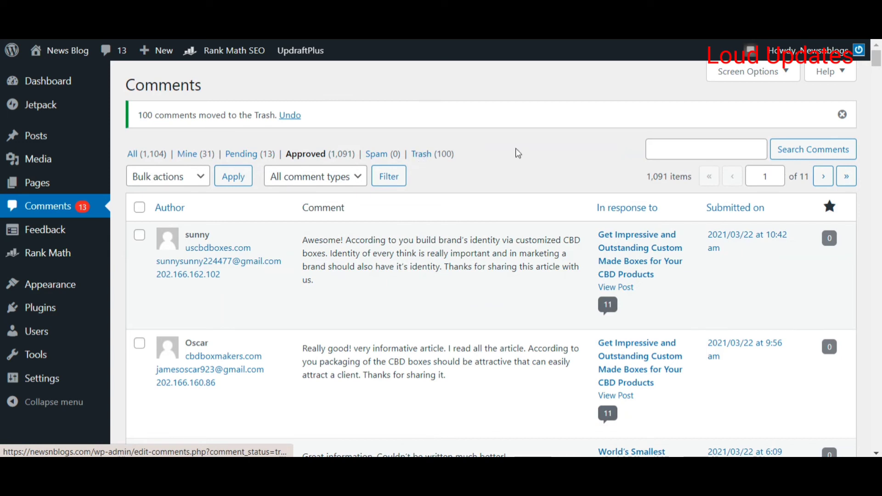
Select the next page-load of approved comments and move them all to the Trash
{"action": "left_click", "coordinate": [140, 207]}
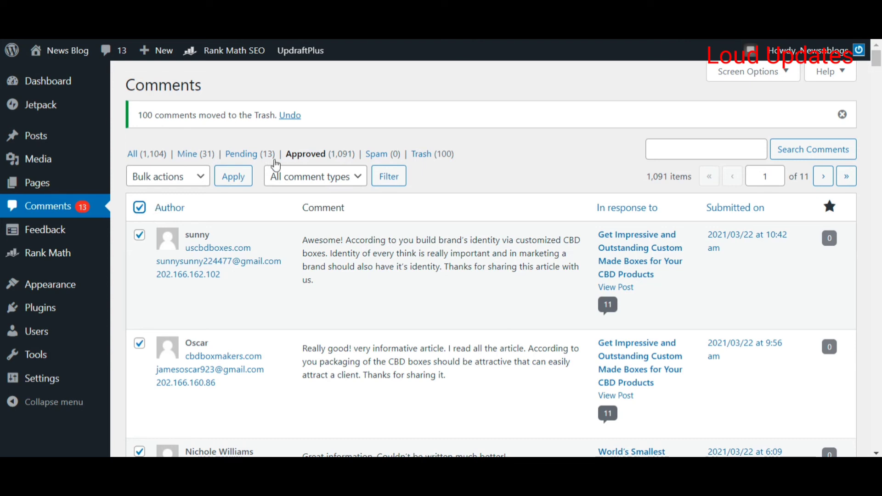
{"action": "left_click", "coordinate": [202, 176]}
{"action": "left_click", "coordinate": [177, 234]}
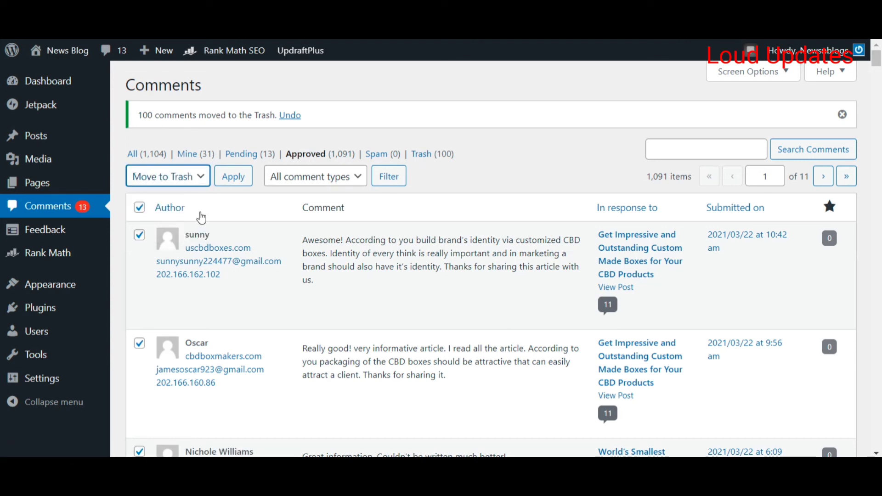
{"action": "left_click", "coordinate": [240, 189]}
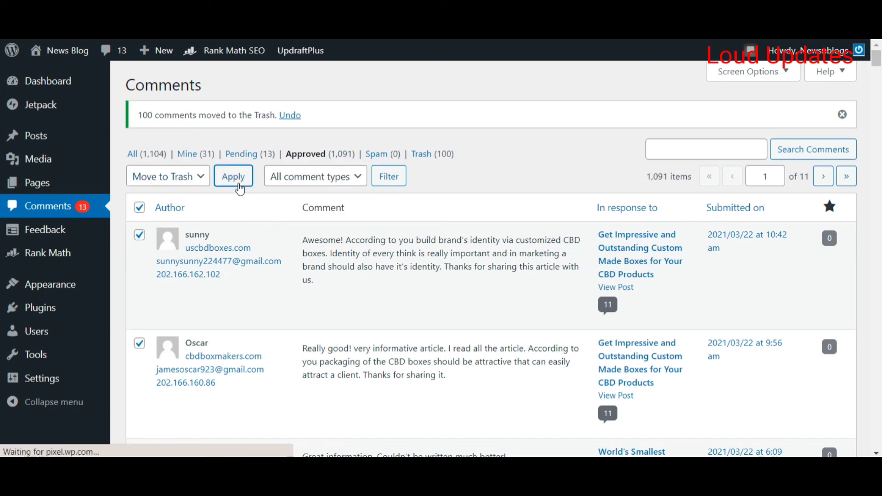
{"action": "mouse_move", "coordinate": [200, 291]}
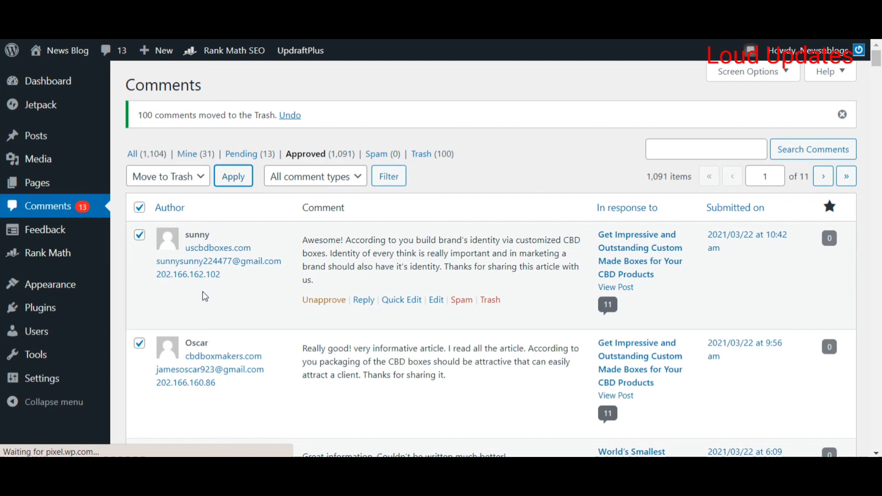